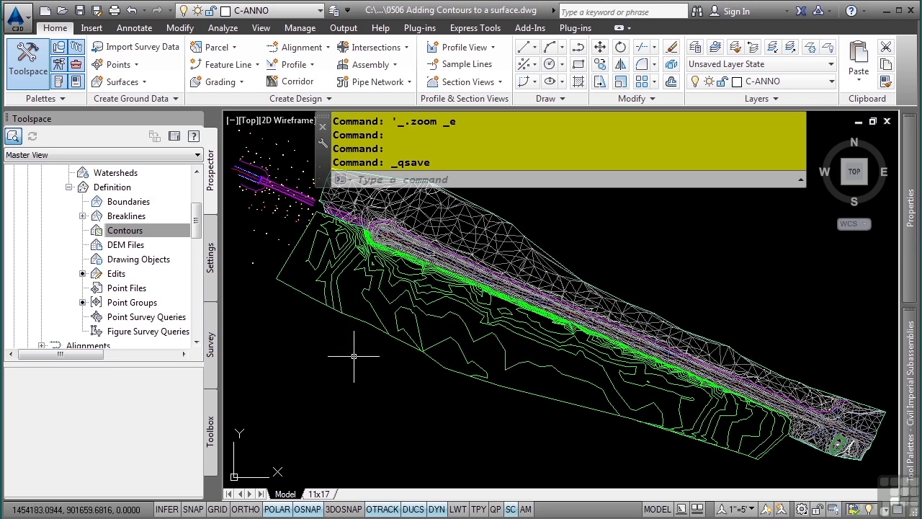
Step: Isolate the BATH_SURVEY_CONTOURS layer by picking one survey contour polyline
left_click(321, 206)
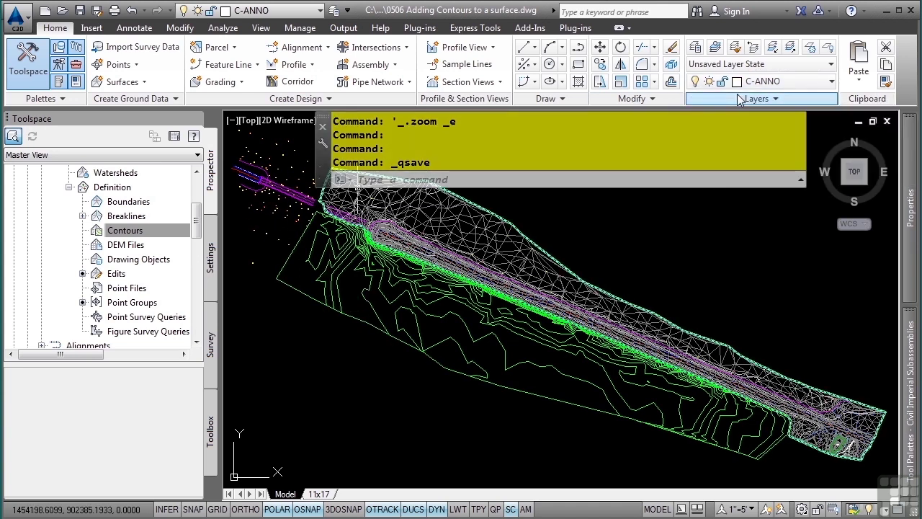
left_click(774, 48)
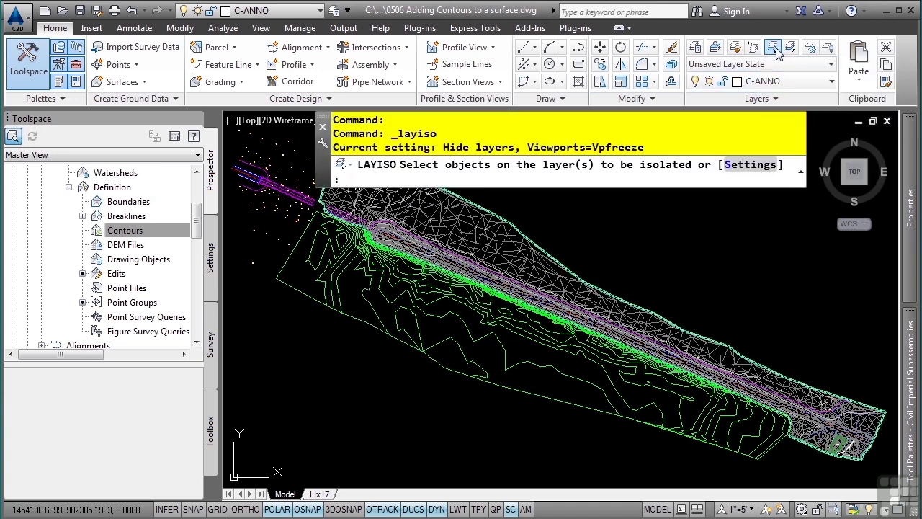
left_click(454, 315)
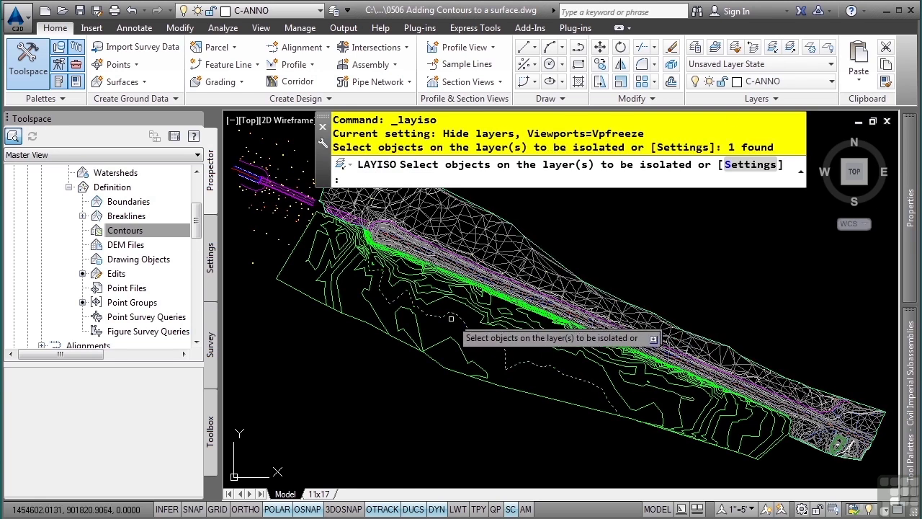
key("Return")
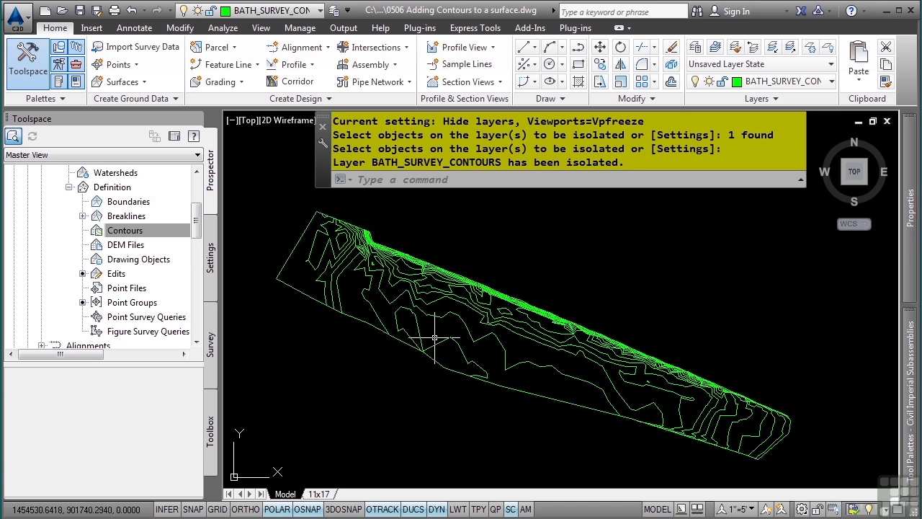
left_click(137, 231)
scroll(165, 238, "up", 5)
scroll(182, 214, "up", 2)
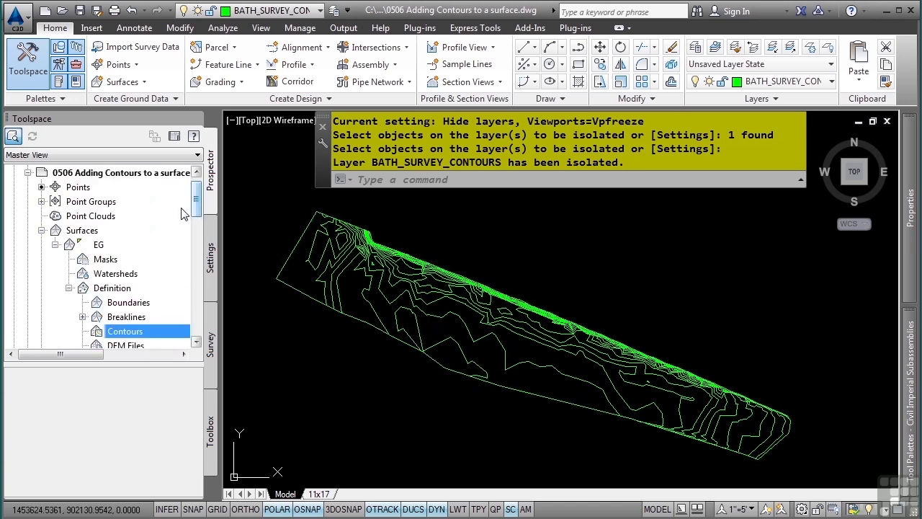
Step: Create a new TIN surface named 'SURVEYED LAKE' from the Prospector Surfaces collection
left_click(68, 288)
left_click(55, 245)
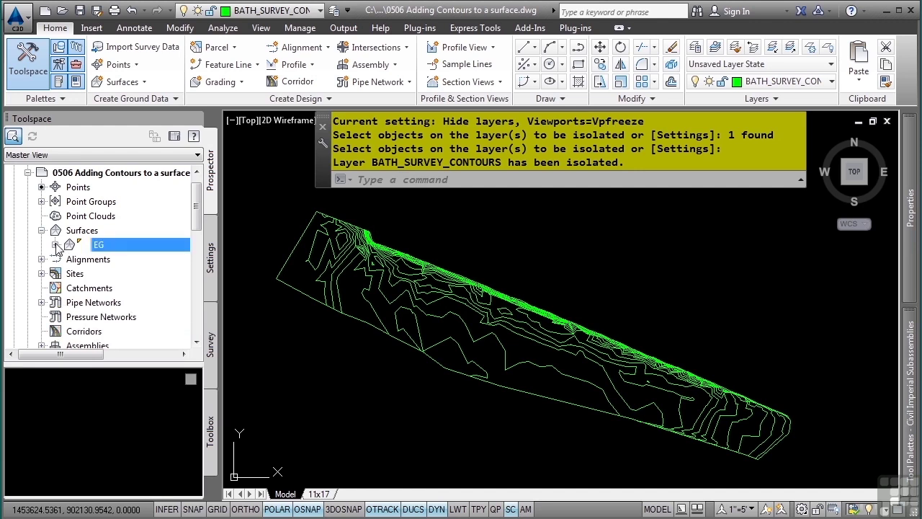
right_click(88, 229)
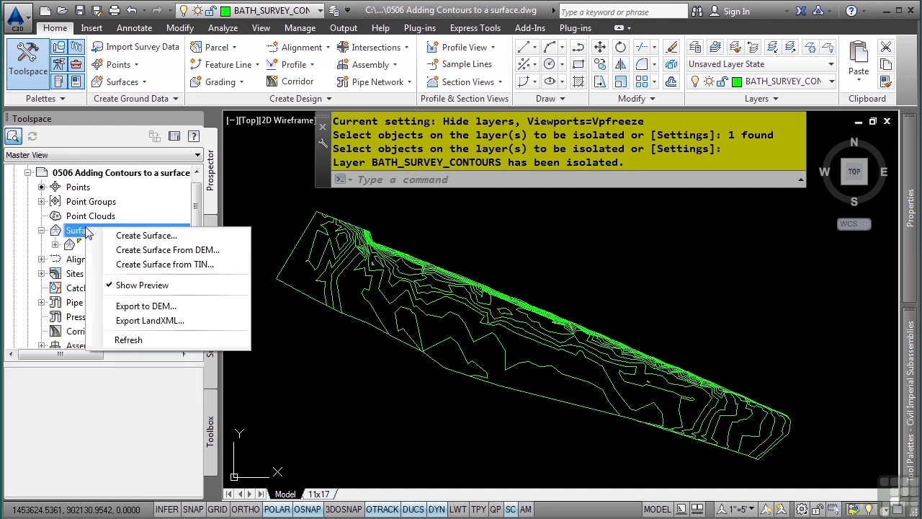
left_click(151, 238)
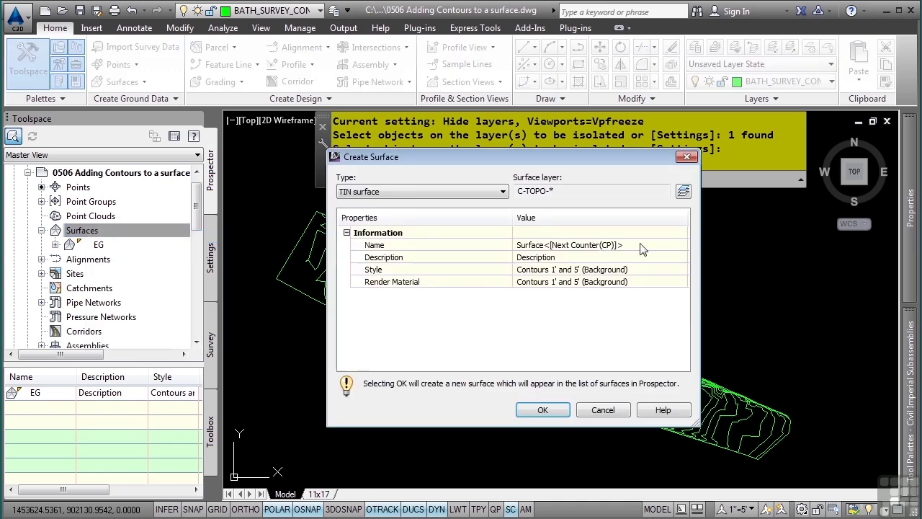
left_click(641, 245)
type("SURVEYED LAKE")
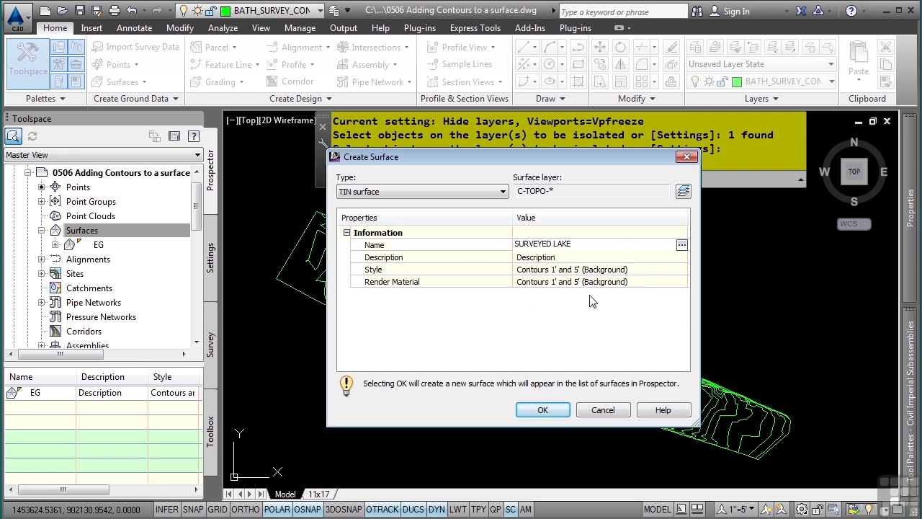
left_click(542, 410)
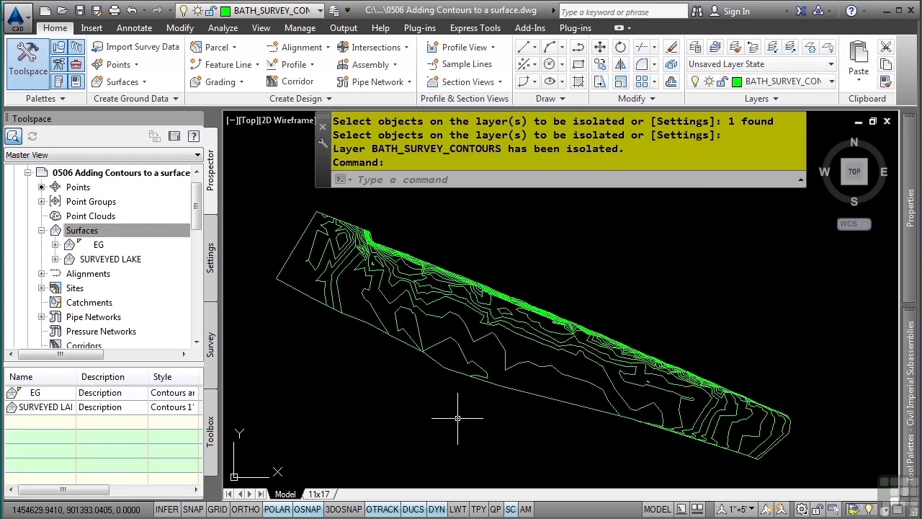
Step: Add contour data to SURVEYED LAKE with description 'Added contours on 5/7/2012'
left_click(56, 260)
left_click(68, 303)
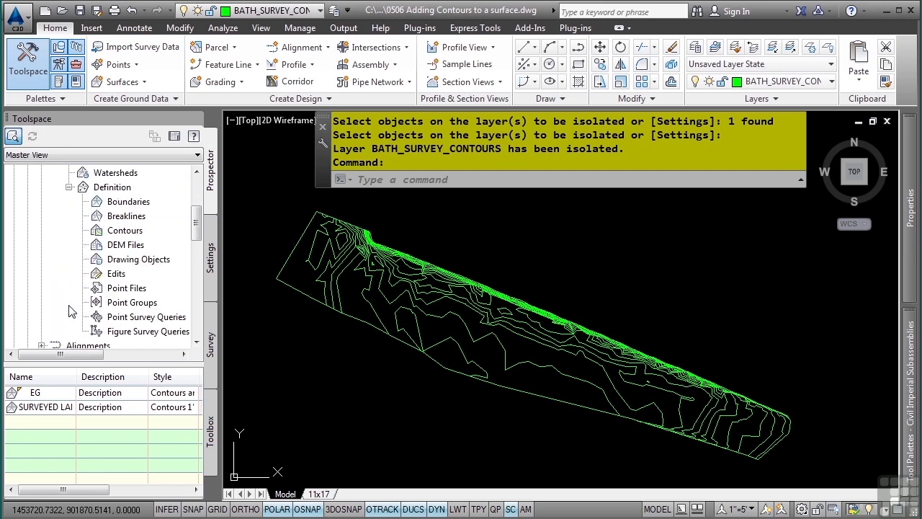
right_click(121, 230)
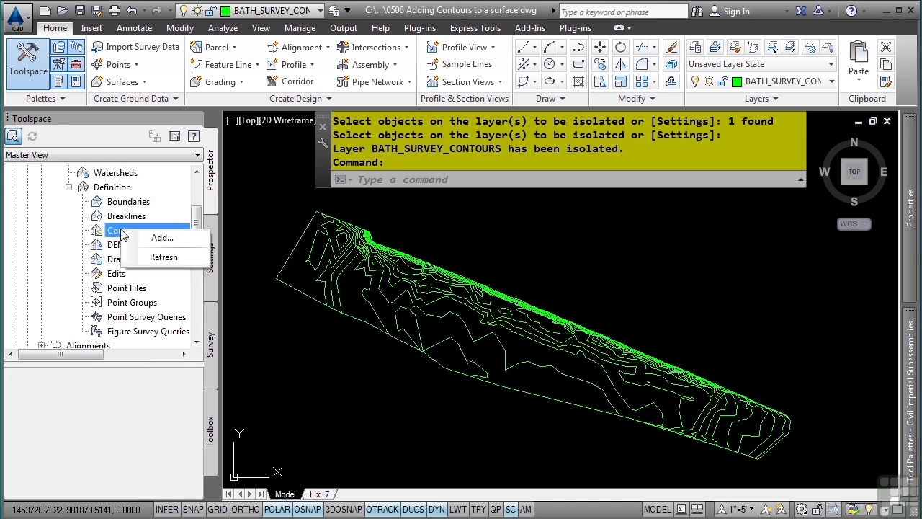
left_click(158, 238)
type("Added contours")
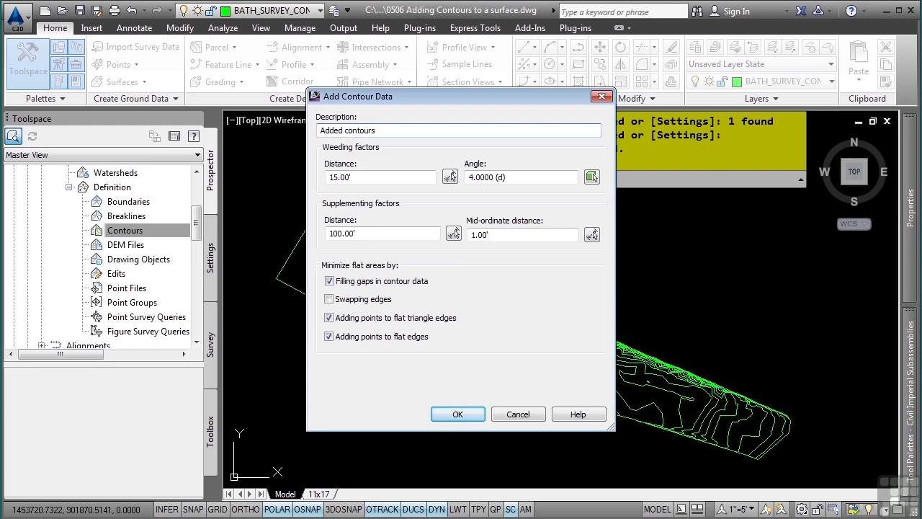
type(" on ")
type("5/7/2012")
key("Left")
key("Left")
key("Left")
type("7/")
Step: Window-select all survey contours except the outer boundary line, adding 41 contours to SURVEYED LAKE
left_click(459, 414)
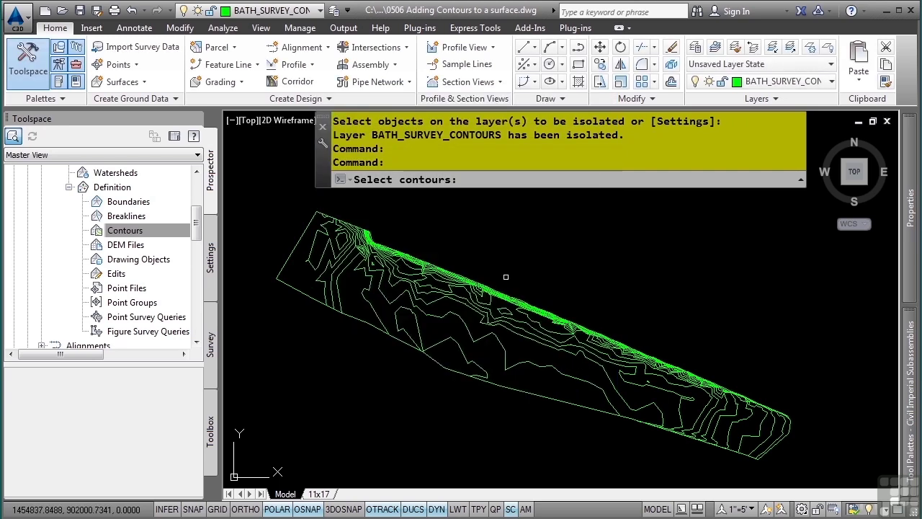
scroll(680, 282, "down", 2)
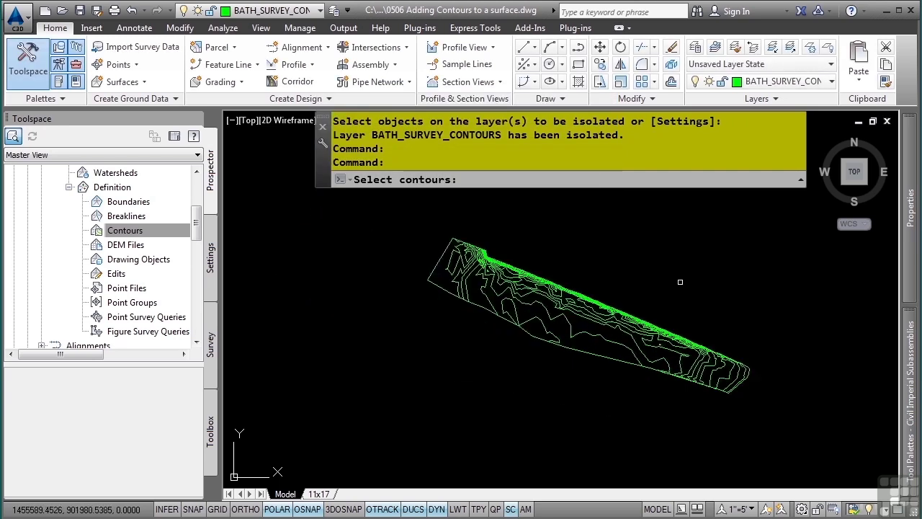
scroll(680, 282, "down", 3)
left_click(765, 228)
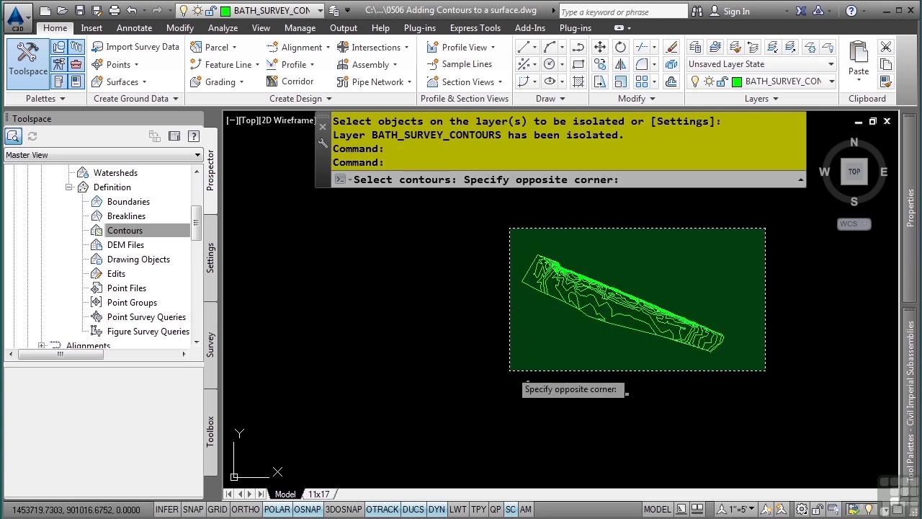
left_click(477, 393)
scroll(550, 294, "up", 2)
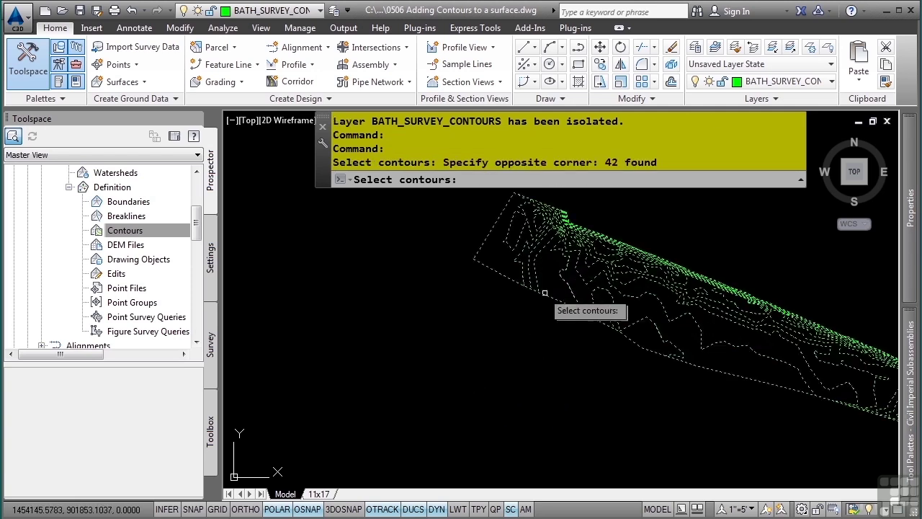
scroll(533, 292, "up", 2)
scroll(519, 296, "up", 2)
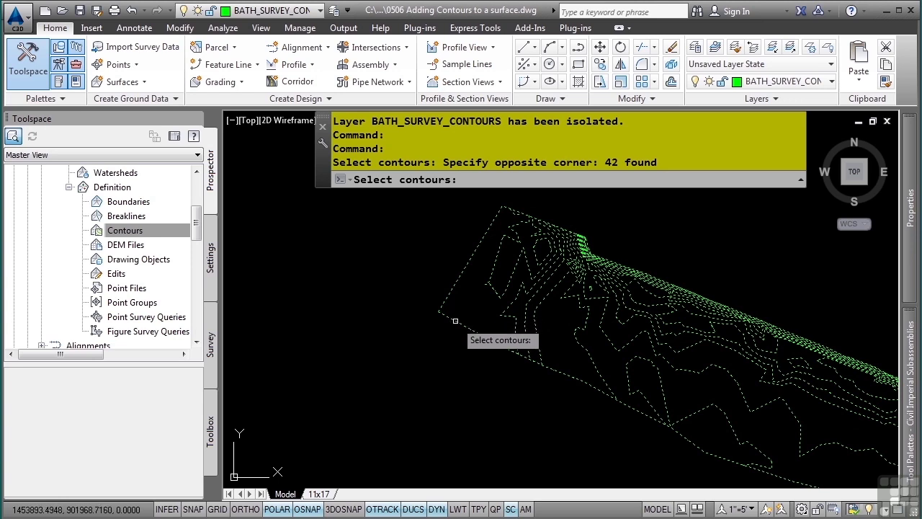
left_click(460, 322, "shift")
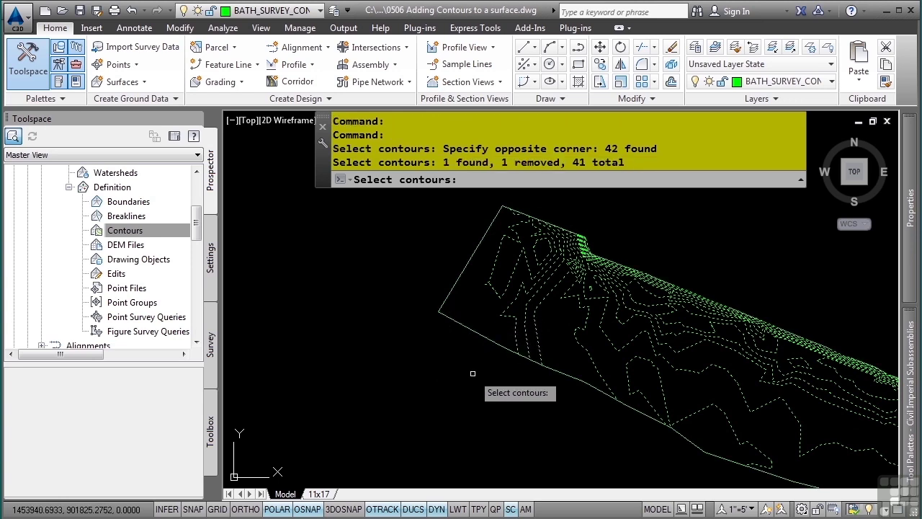
key("Return")
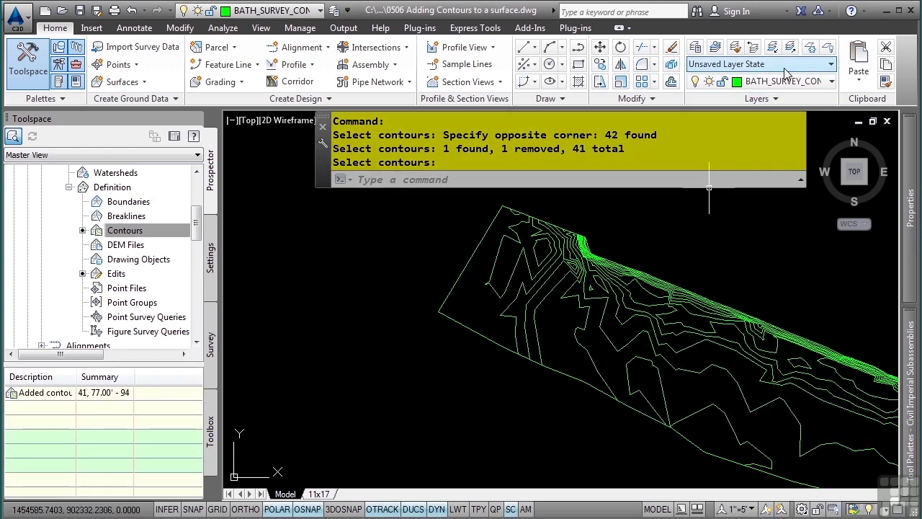
Step: Unisolate the layers and zoom in on a few contour lines
left_click(790, 47)
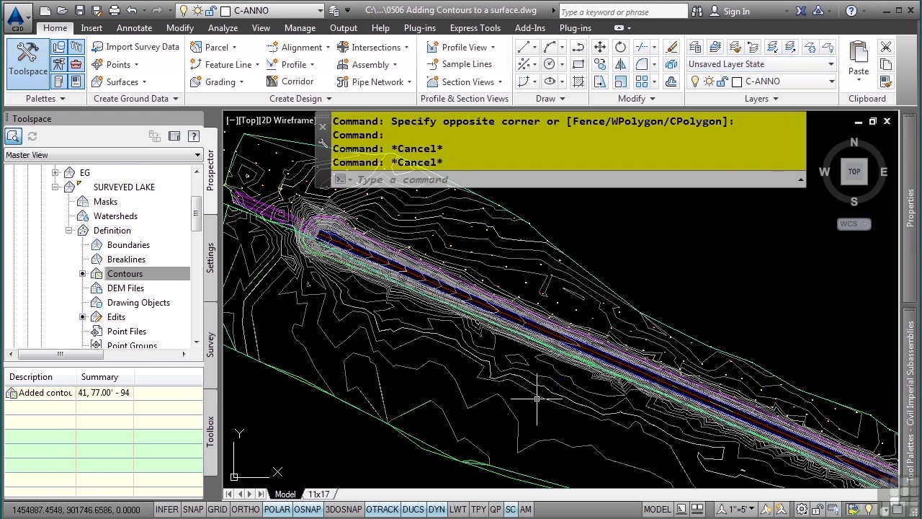
scroll(479, 385, "up", 2)
scroll(477, 375, "up", 2)
scroll(476, 371, "up", 2)
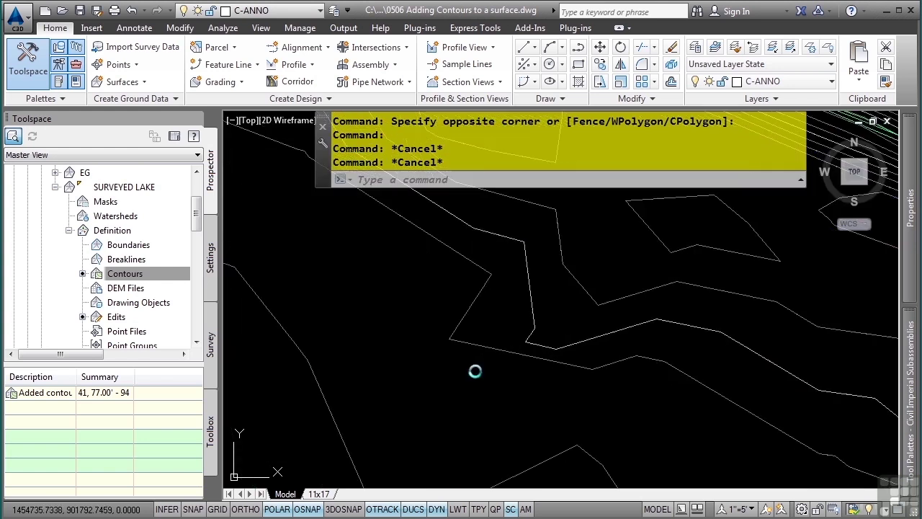
Step: Stretch one survey contour vertex slightly to the right using its grip
left_click(459, 321)
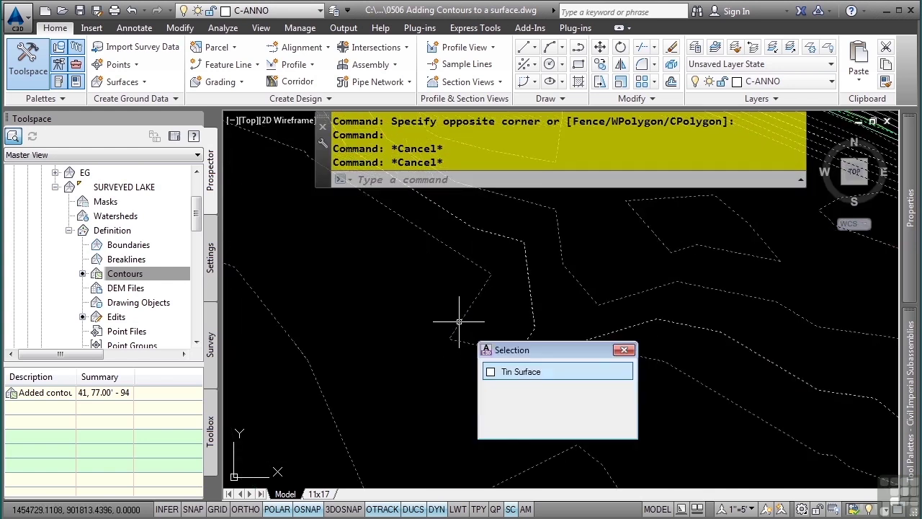
left_click(513, 393)
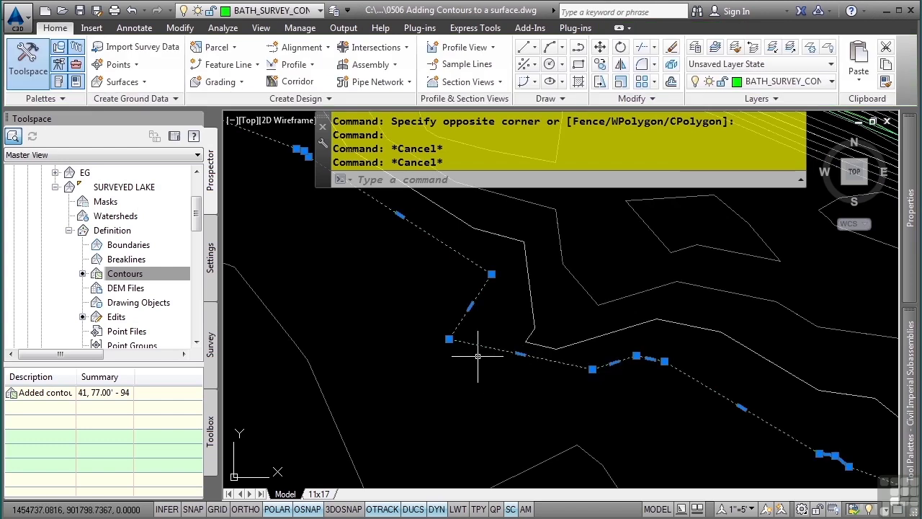
left_click(449, 339)
left_click(474, 336)
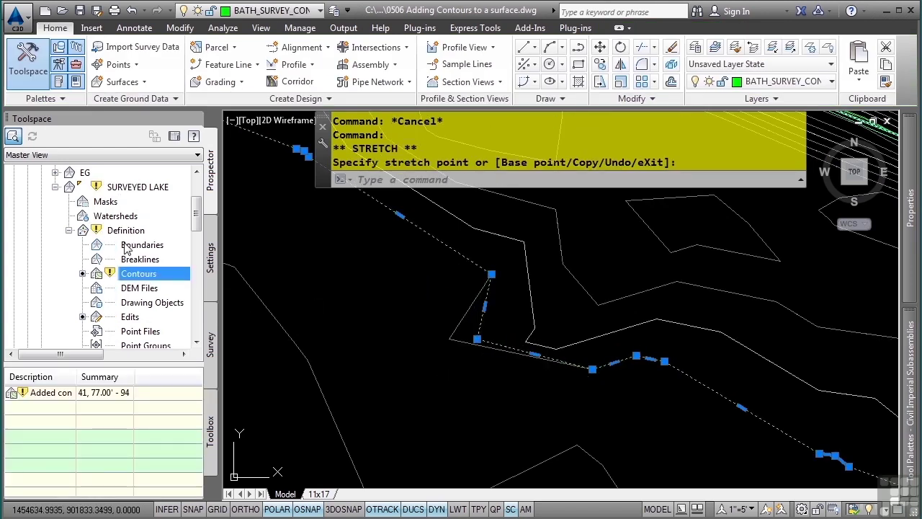
Step: Rebuild the out-of-date SURVEYED LAKE surface and clear the selection
right_click(108, 187)
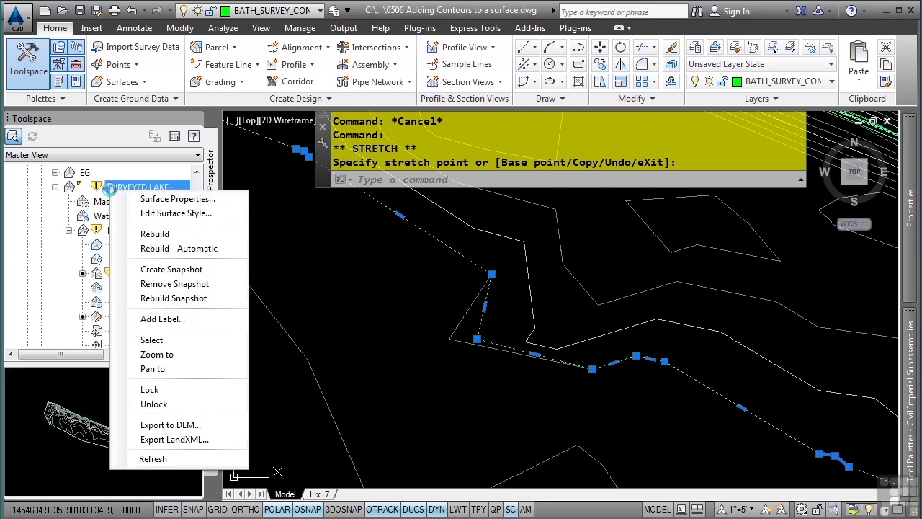
left_click(155, 232)
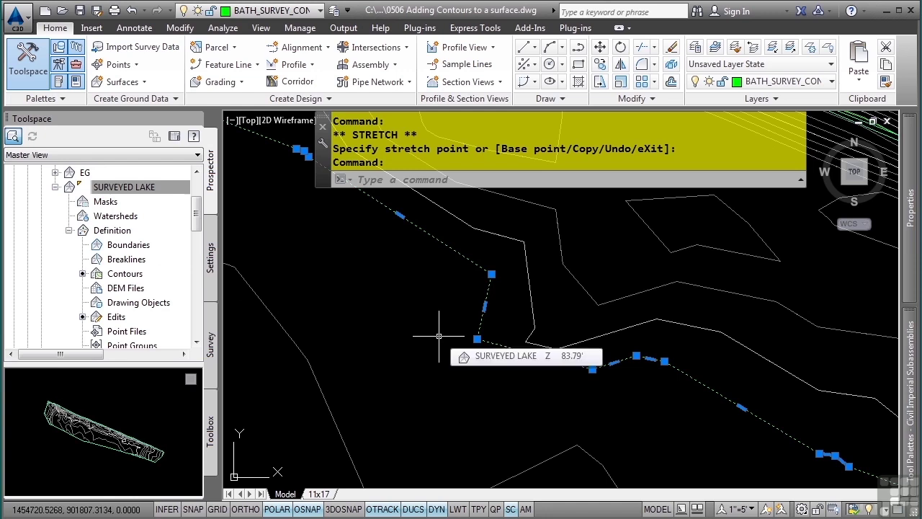
key("Escape")
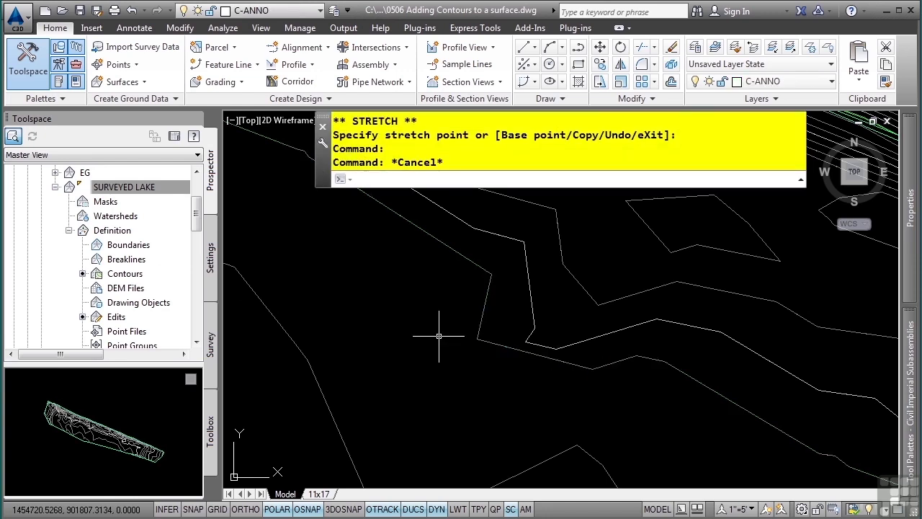